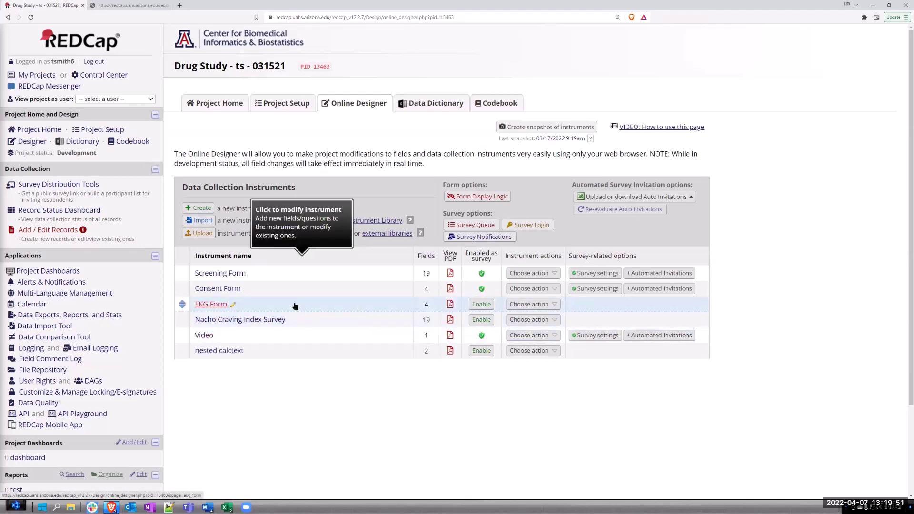
Step: In the nested calctext instrument, pick the first investigator from the text 1 drop-down
{"action": "left_click", "coordinate": [230, 355]}
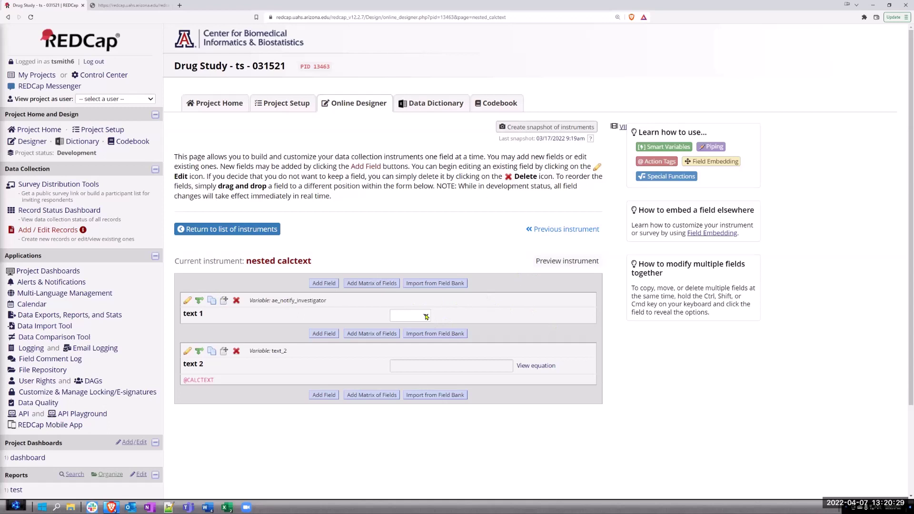
{"action": "left_click", "coordinate": [426, 317]}
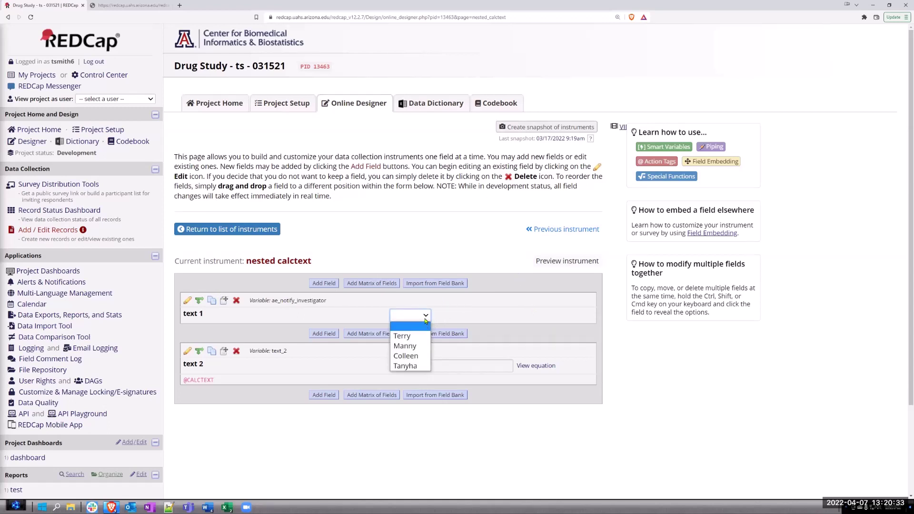
{"action": "left_click", "coordinate": [403, 303]}
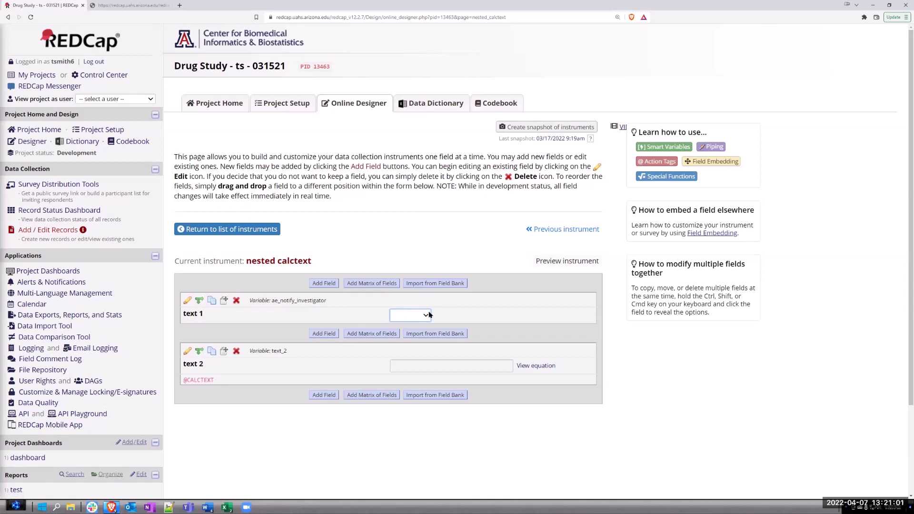
{"action": "left_click", "coordinate": [417, 319]}
{"action": "left_click", "coordinate": [403, 334]}
Step: From the Record Status Dashboard, open record 1's nested calctext form
{"action": "left_click", "coordinate": [226, 231]}
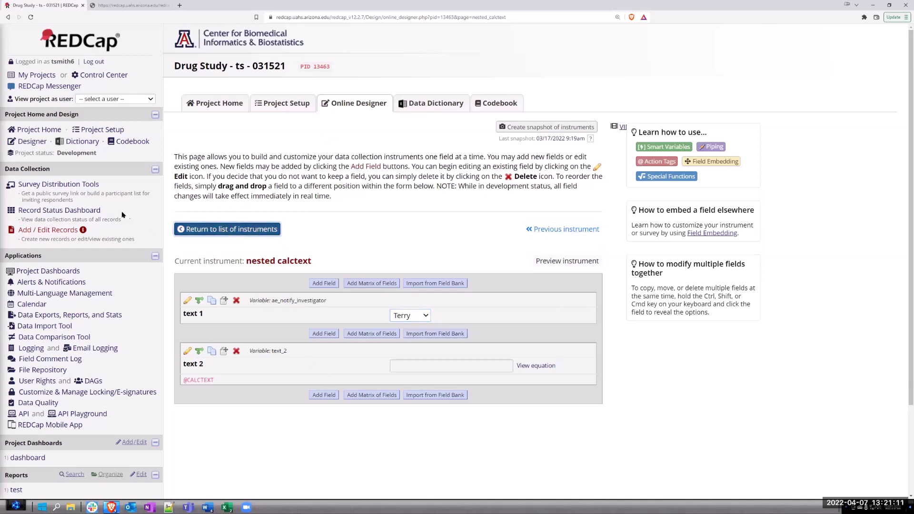
{"action": "left_click", "coordinate": [95, 211]}
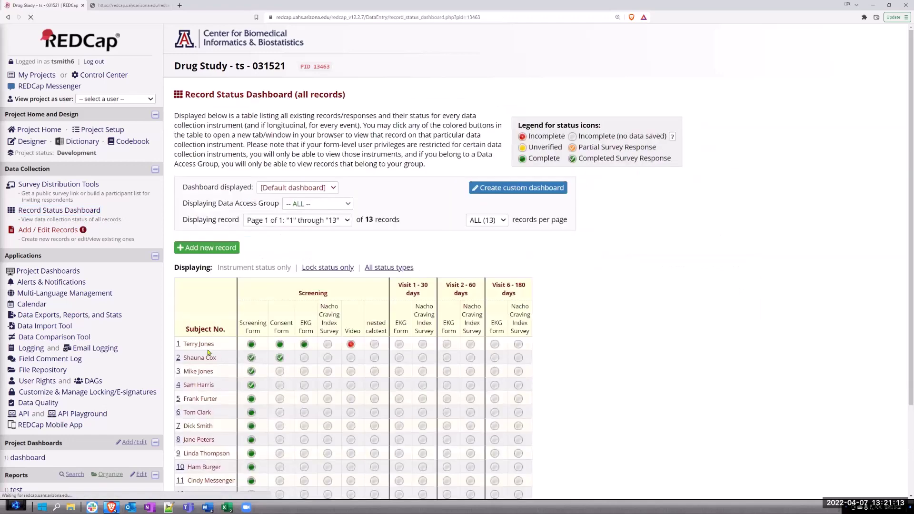
{"action": "left_click", "coordinate": [375, 344]}
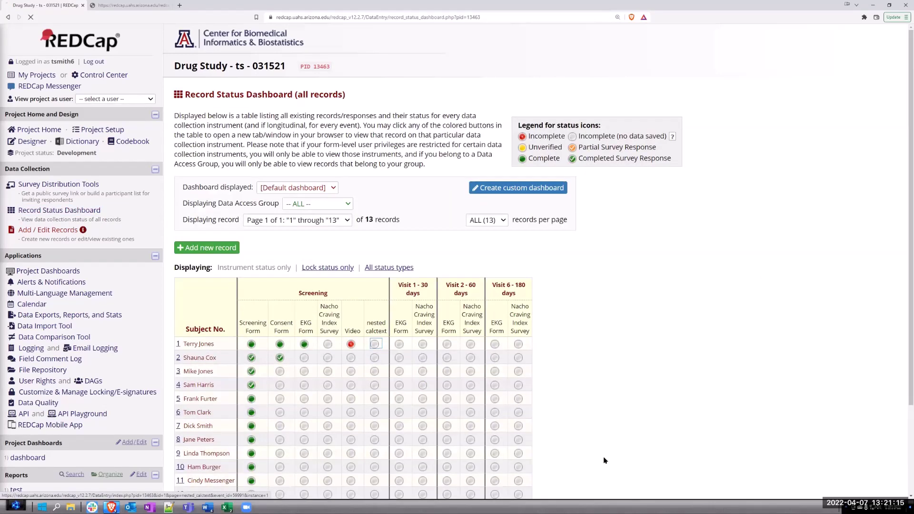
Step: Pick the first, then third investigator in text 1 so text 2 fills their email, then leave unsaved
{"action": "left_click", "coordinate": [448, 194]}
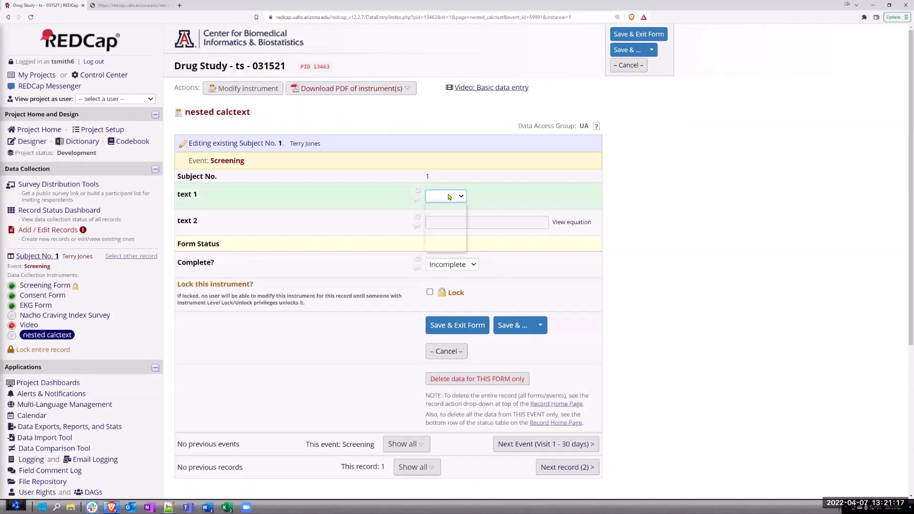
{"action": "left_click", "coordinate": [455, 218]}
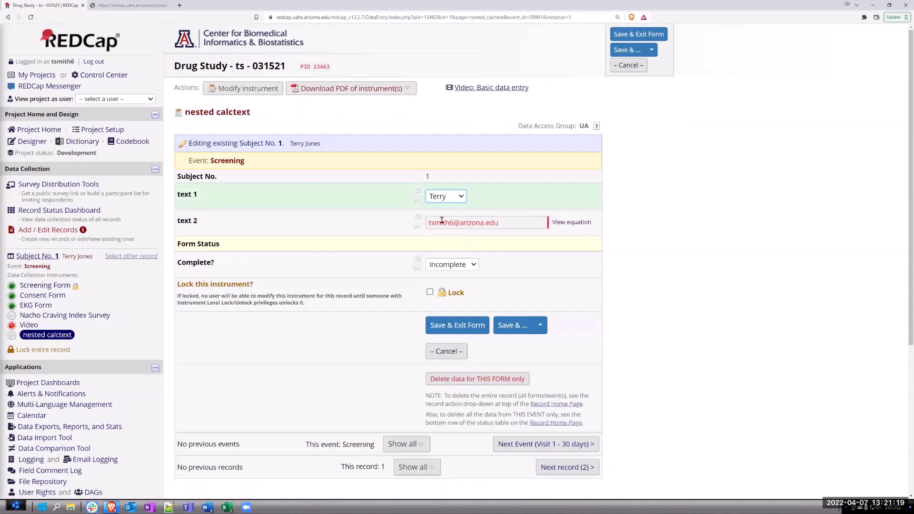
{"action": "left_click", "coordinate": [464, 196]}
{"action": "left_click", "coordinate": [441, 237]}
{"action": "left_click", "coordinate": [268, 93]}
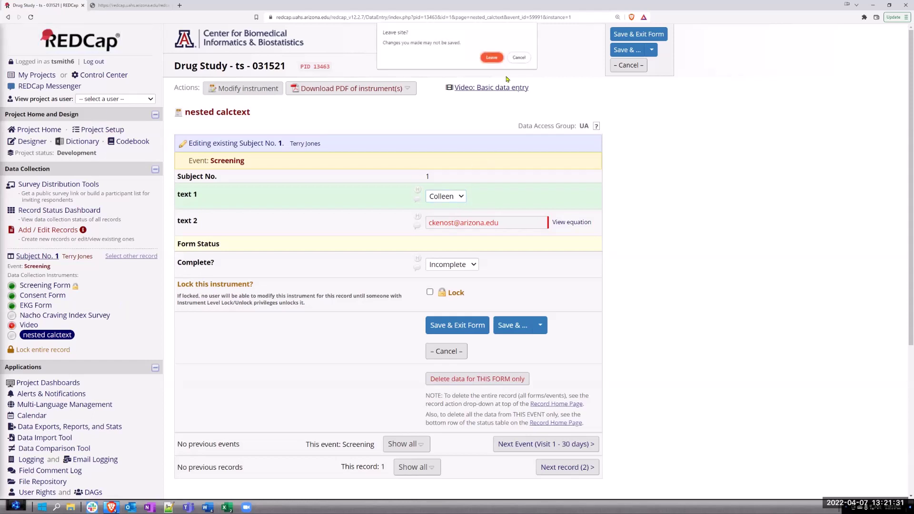
{"action": "left_click", "coordinate": [491, 57]}
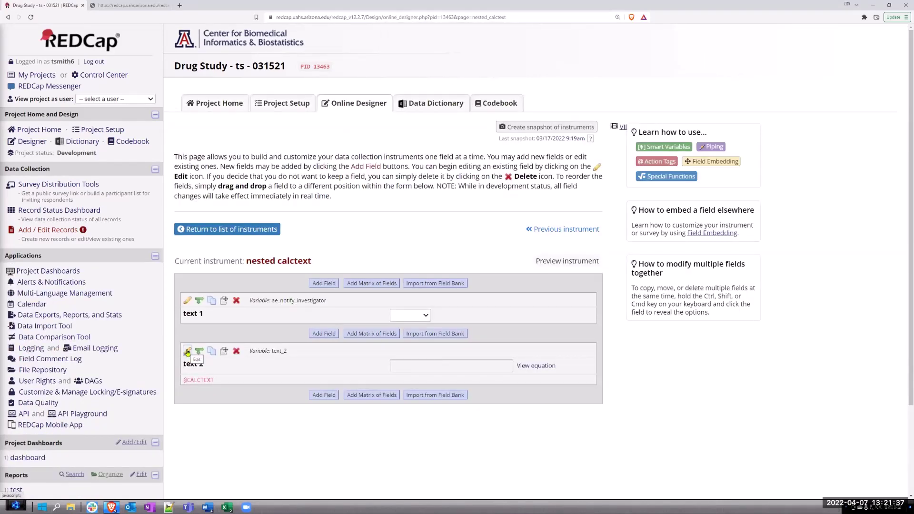
{"action": "left_click", "coordinate": [187, 351]}
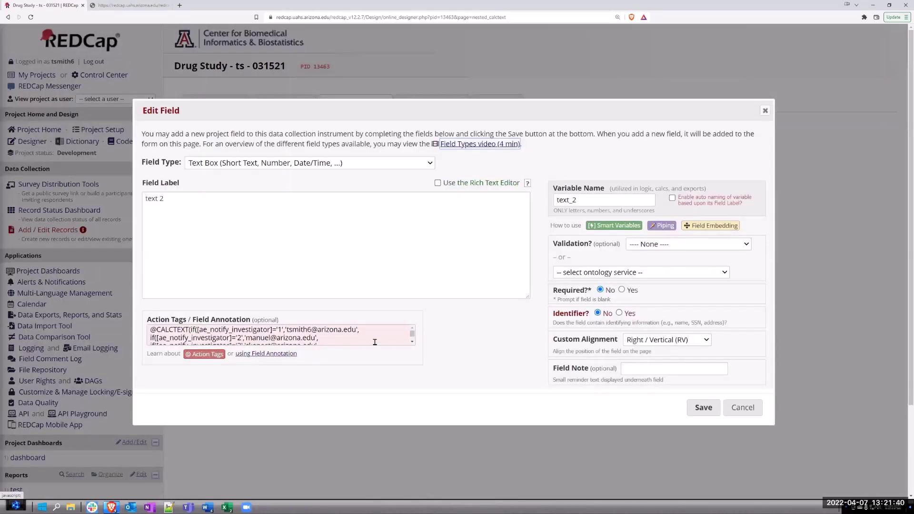
{"action": "left_click", "coordinate": [374, 342]}
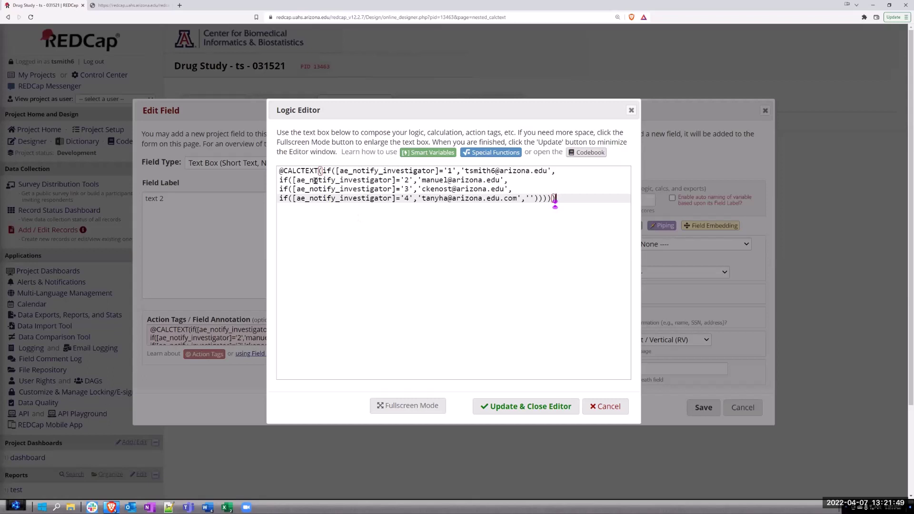
Step: Close text 2's Logic Editor and field settings unchanged, then edit the text 1 drop-down field
{"action": "left_click_drag", "start_coordinate": [320, 171], "coordinate": [274, 171]}
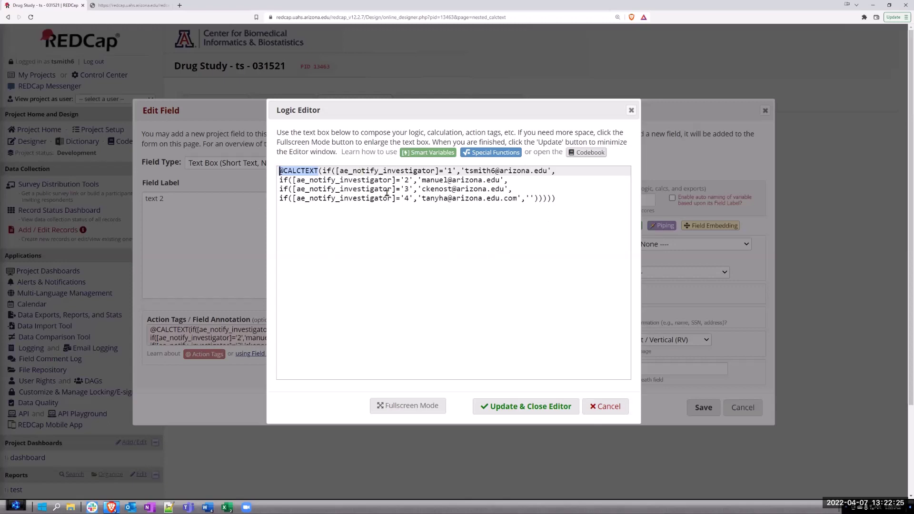
{"action": "left_click", "coordinate": [603, 409]}
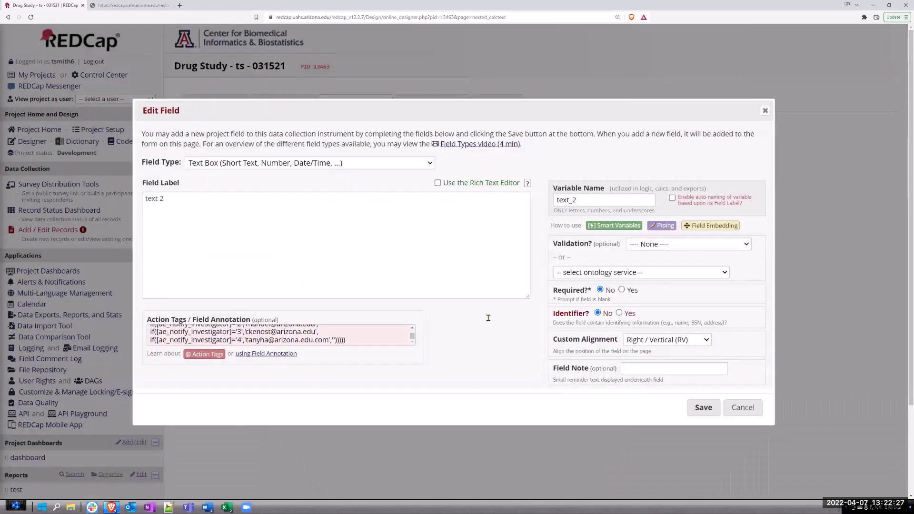
{"action": "left_click", "coordinate": [744, 408]}
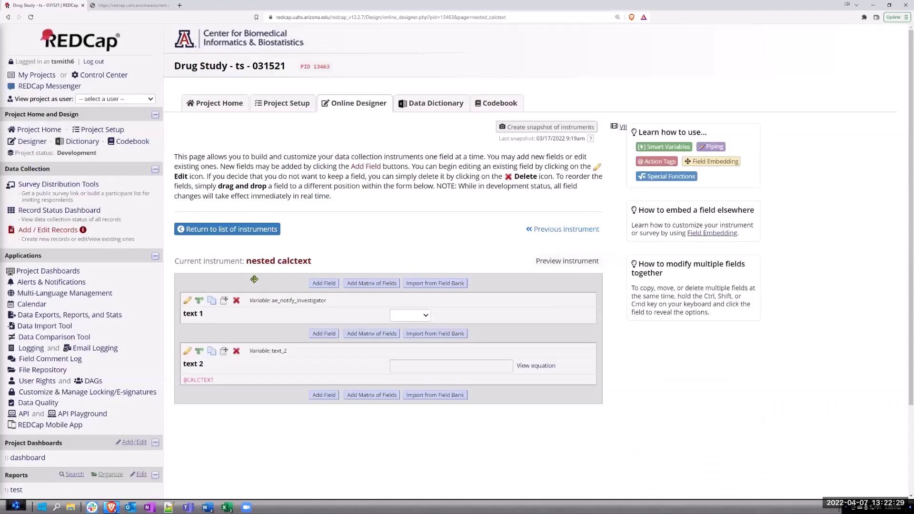
{"action": "left_click", "coordinate": [187, 301]}
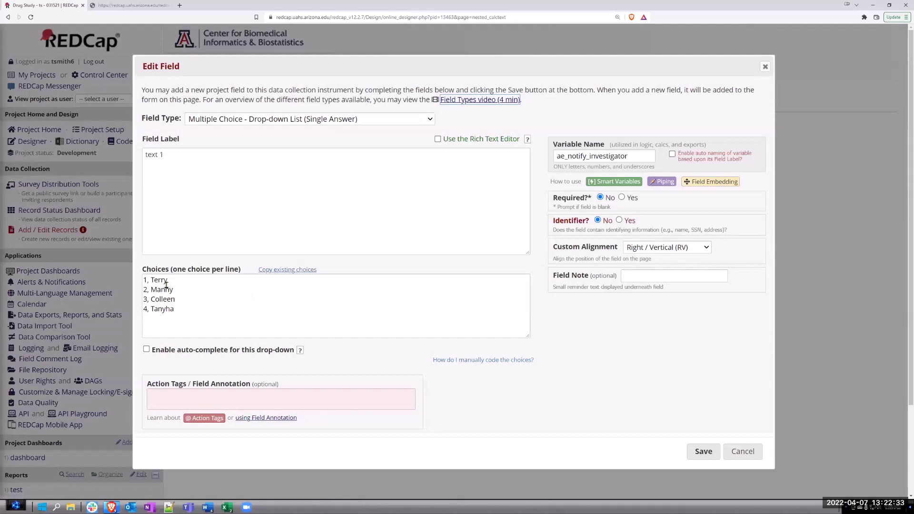
Step: Start a fifth line after the four investigator choices in ae_notify_investigator's Choices box
{"action": "left_click", "coordinate": [186, 309]}
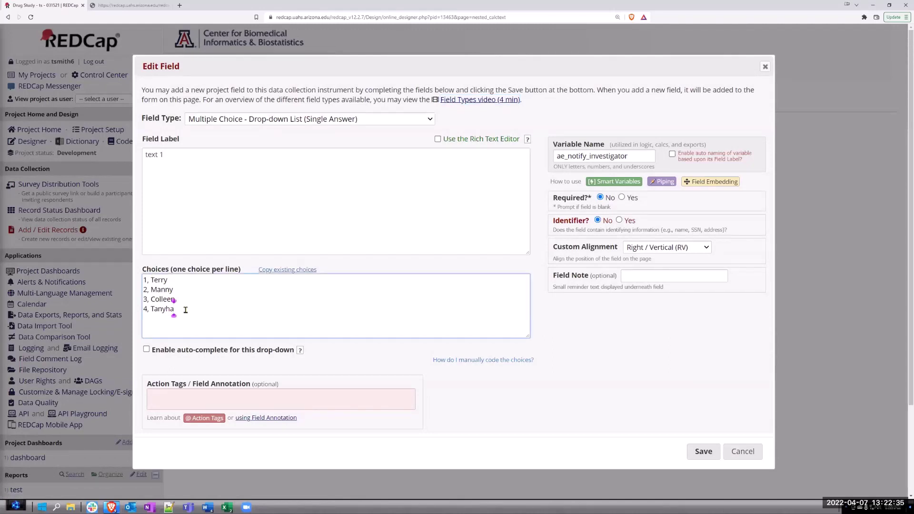
{"action": "key", "text": "Return"}
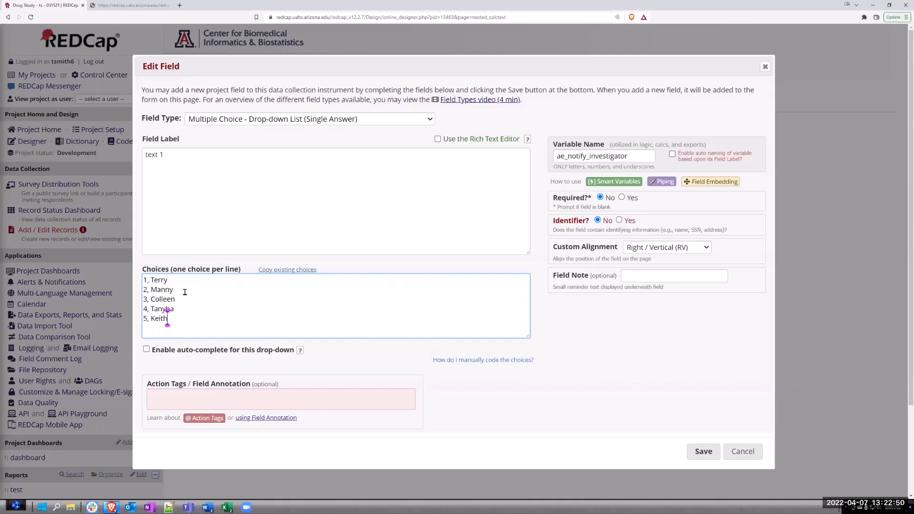
{"action": "left_click", "coordinate": [199, 416]}
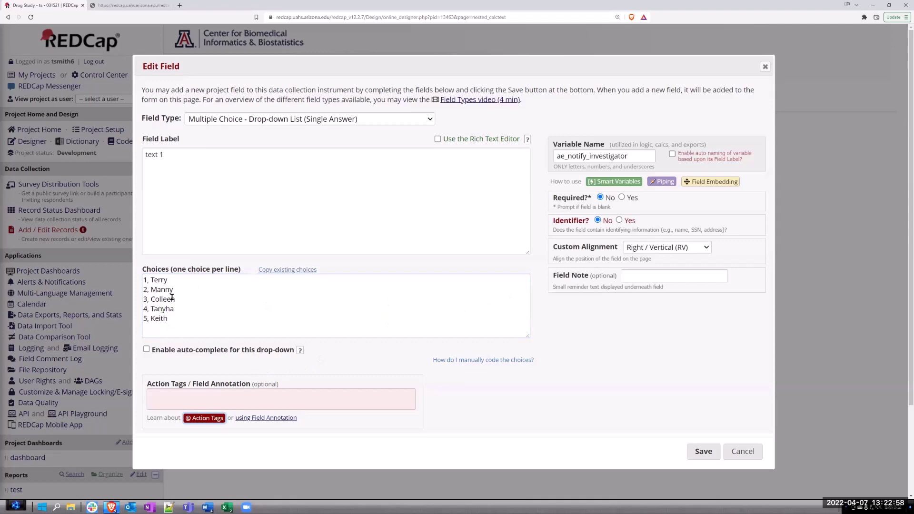
{"action": "left_click", "coordinate": [204, 418]}
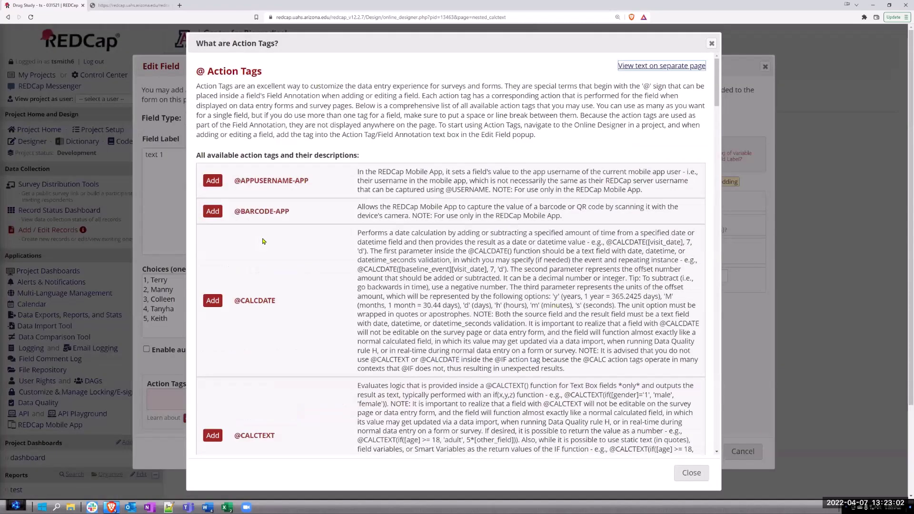
{"action": "scroll", "coordinate": [296, 258], "scroll_direction": "down", "scroll_amount": 8}
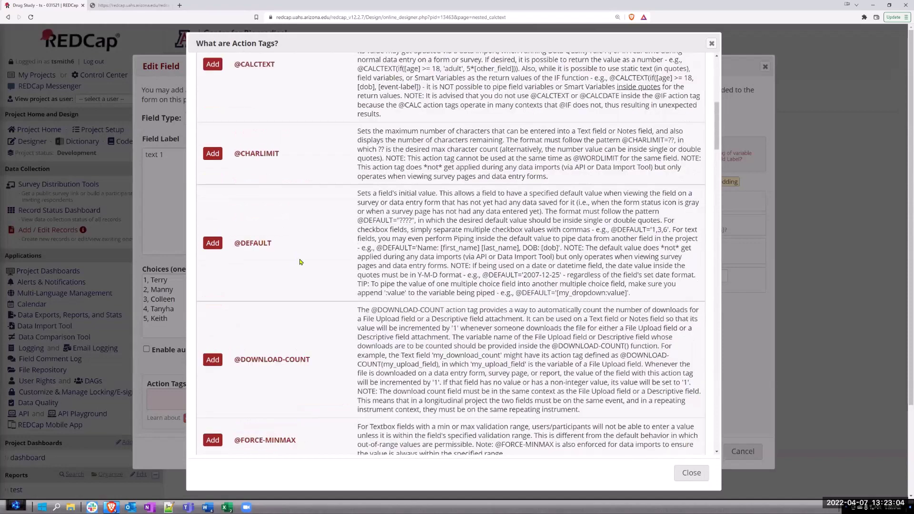
{"action": "scroll", "coordinate": [216, 281], "scroll_direction": "down", "scroll_amount": 8}
{"action": "left_click", "coordinate": [212, 272]}
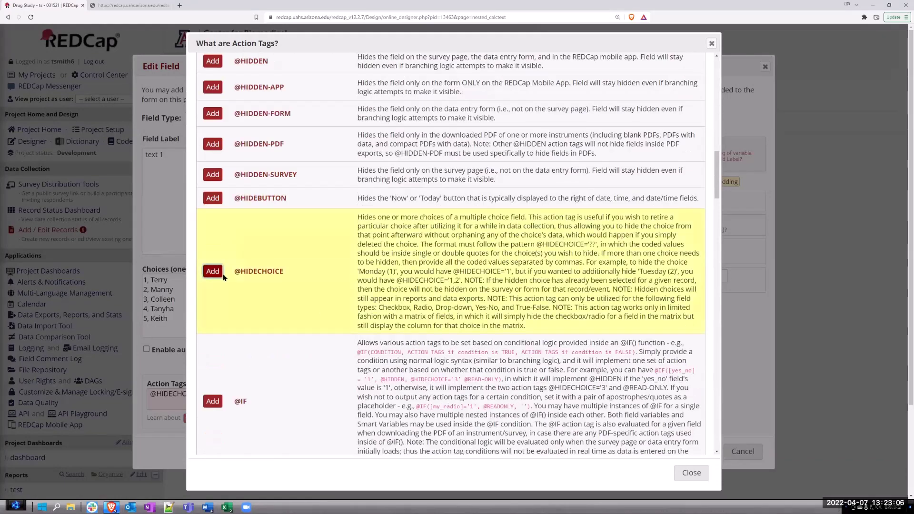
{"action": "left_click", "coordinate": [691, 472]}
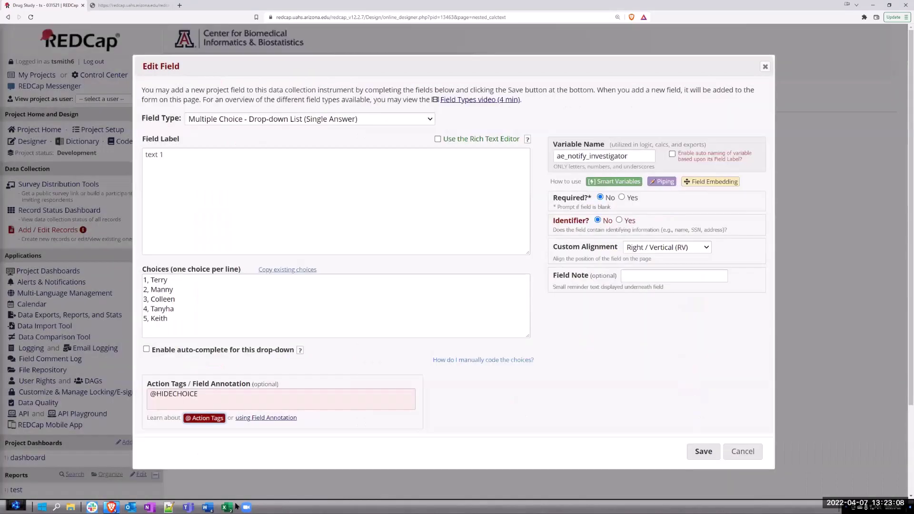
{"action": "left_click", "coordinate": [209, 398]}
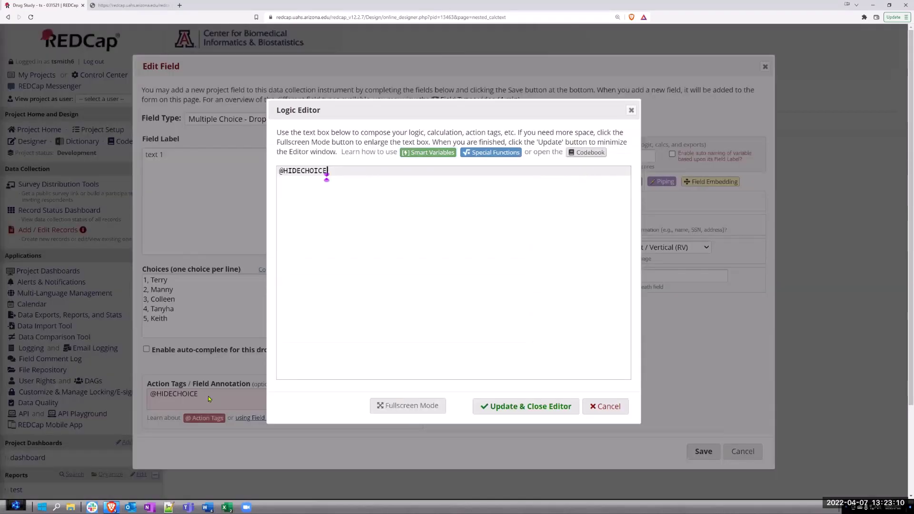
{"action": "type", "text": "= '2'"}
{"action": "left_click", "coordinate": [547, 404]}
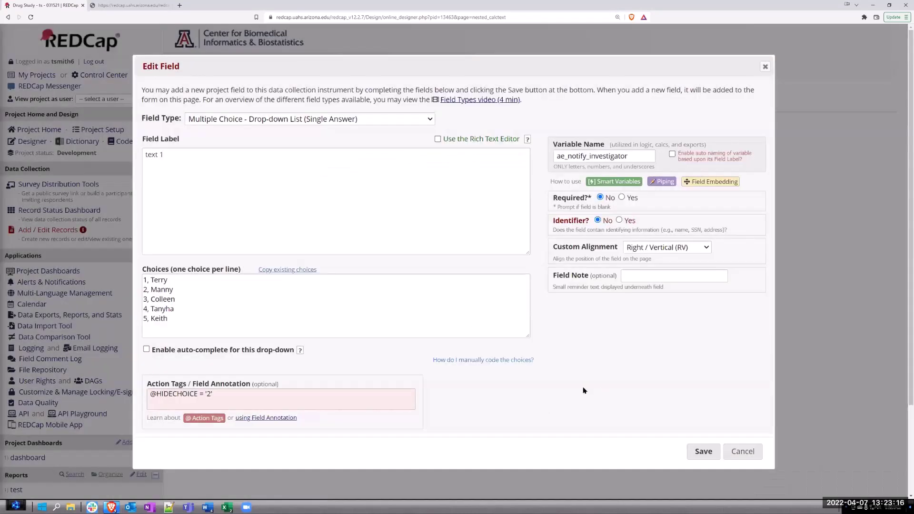
{"action": "left_click", "coordinate": [703, 451]}
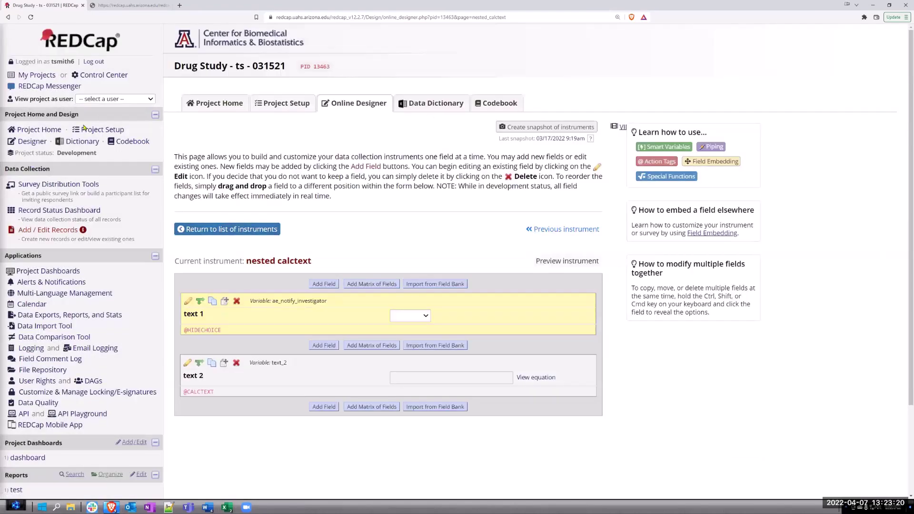
Step: On record 1's nested calctext form, try the third and fifth text 1 choices, then leave unsaved
{"action": "left_click", "coordinate": [46, 210]}
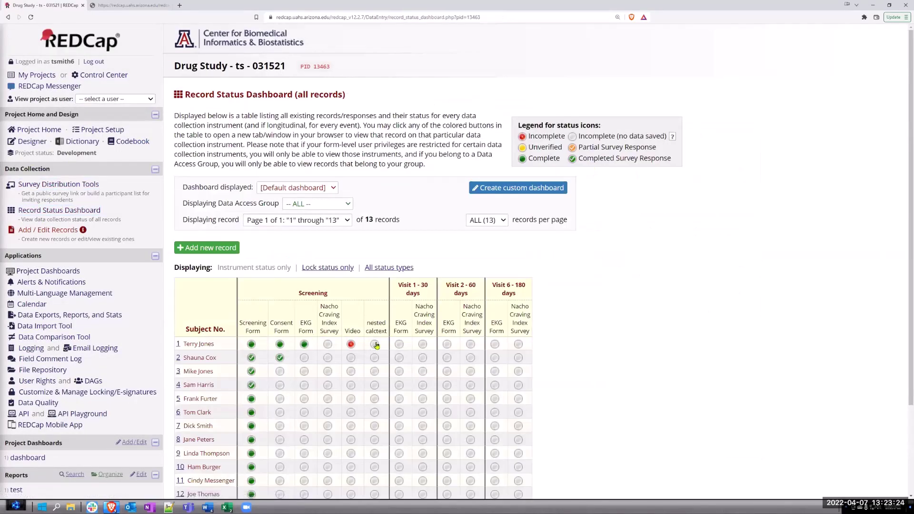
{"action": "left_click", "coordinate": [376, 343]}
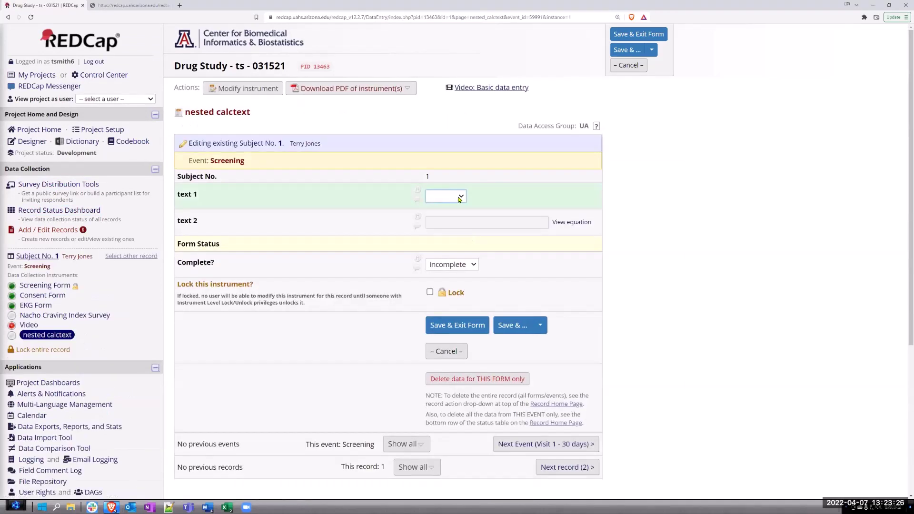
{"action": "left_click", "coordinate": [459, 196]}
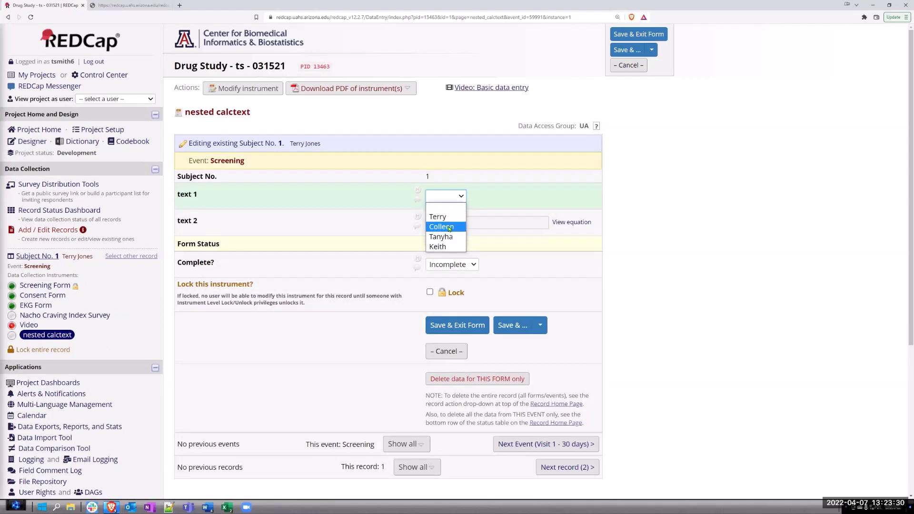
{"action": "left_click", "coordinate": [448, 227]}
{"action": "left_click", "coordinate": [447, 206]}
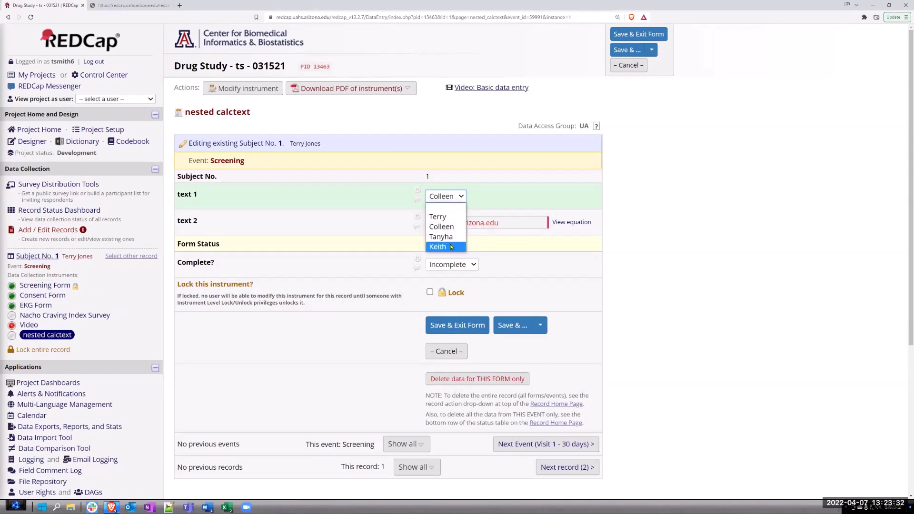
{"action": "left_click", "coordinate": [452, 247]}
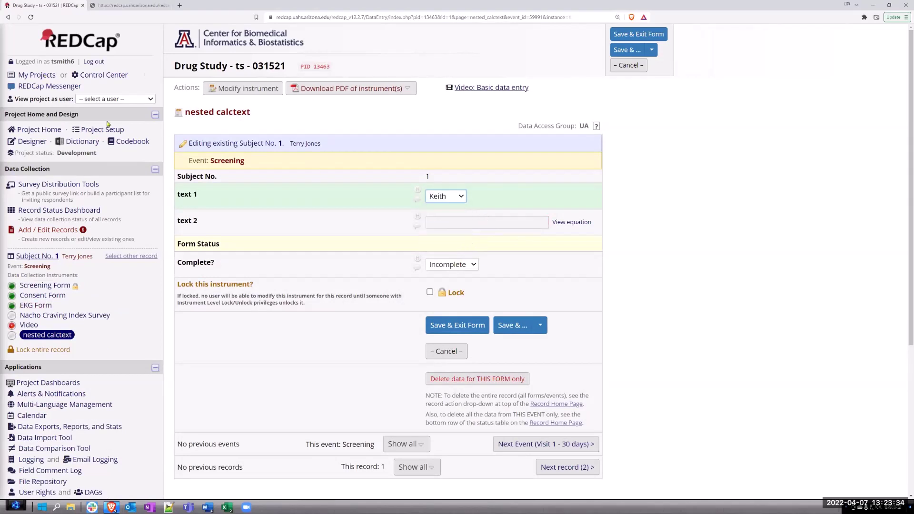
{"action": "left_click", "coordinate": [257, 90]}
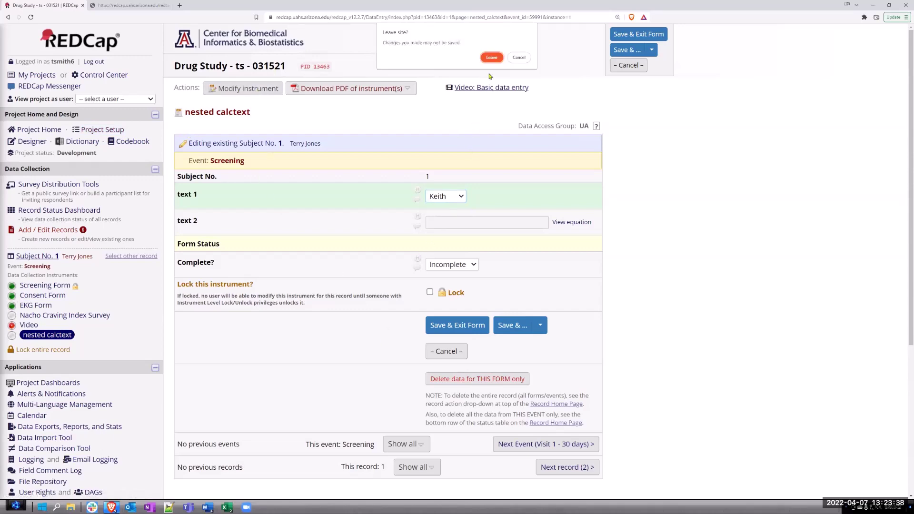
{"action": "left_click", "coordinate": [492, 57]}
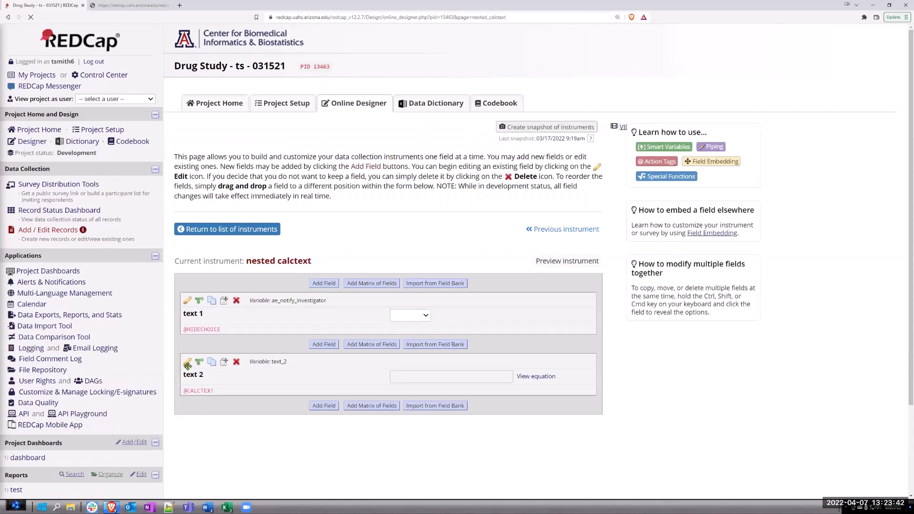
{"action": "left_click", "coordinate": [187, 363]}
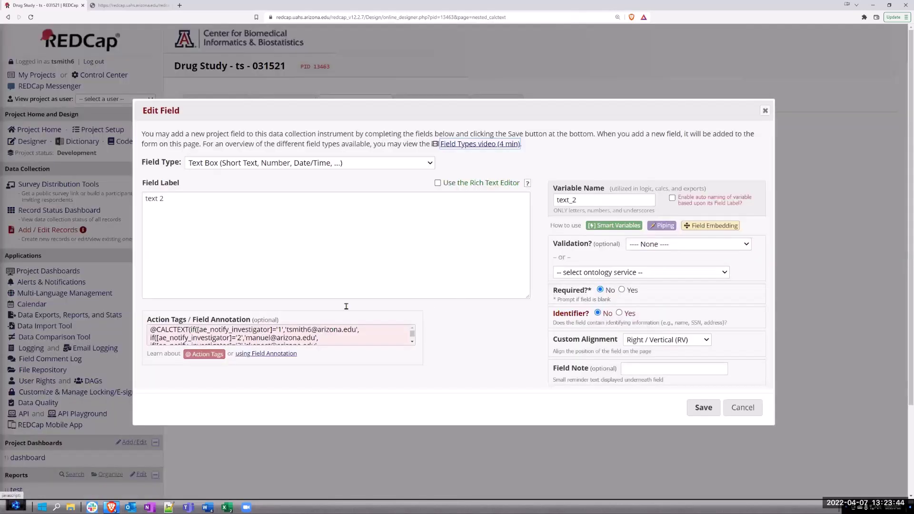
{"action": "left_click", "coordinate": [360, 339]}
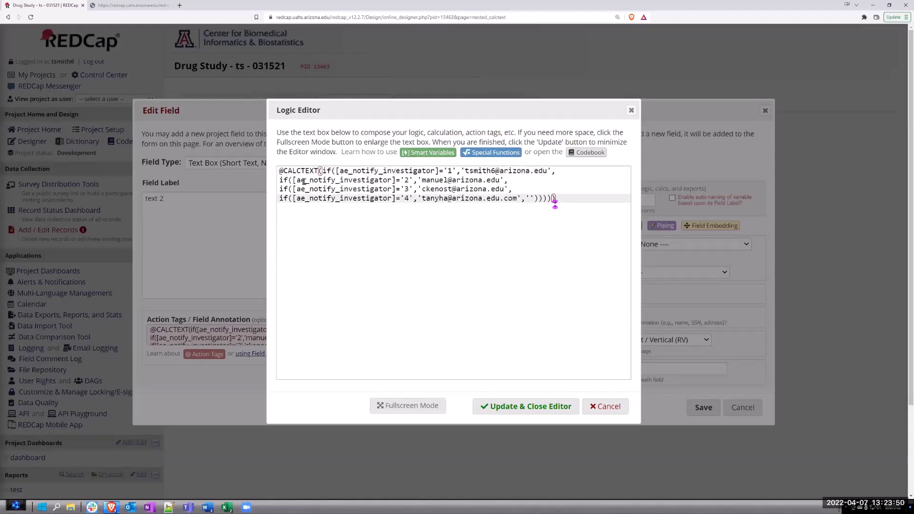
{"action": "left_click", "coordinate": [409, 181]}
{"action": "key", "text": "BackSpace"}
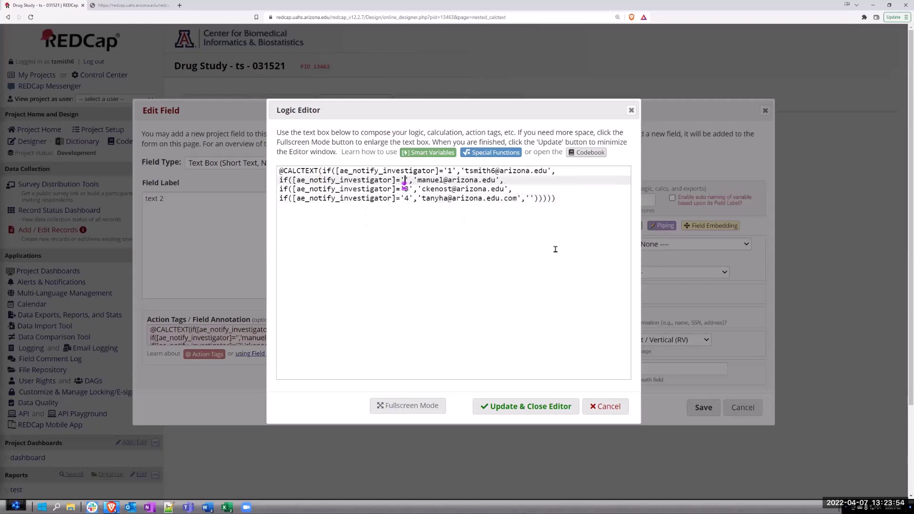
{"action": "type", "text": "5"}
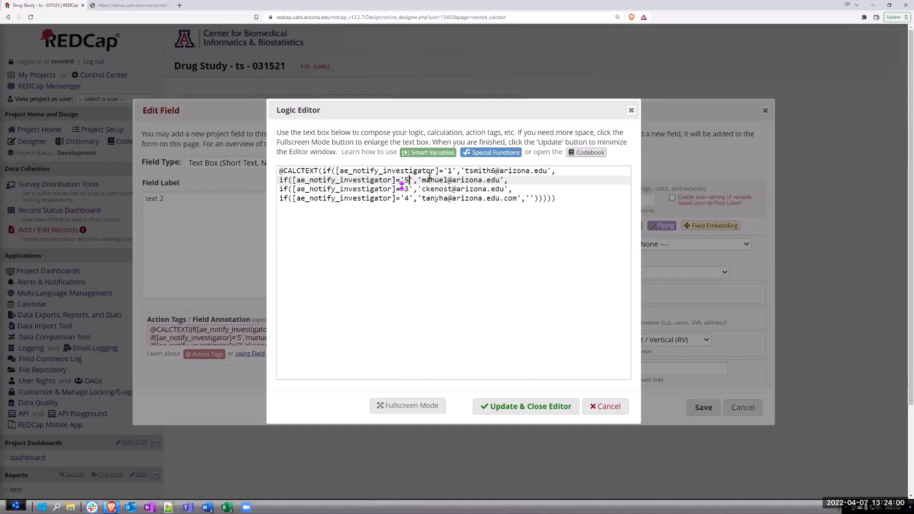
Step: Replace that condition's e-mail name with the fifth investigator's, apply the formula, and save text 2
{"action": "double_click", "coordinate": [431, 179]}
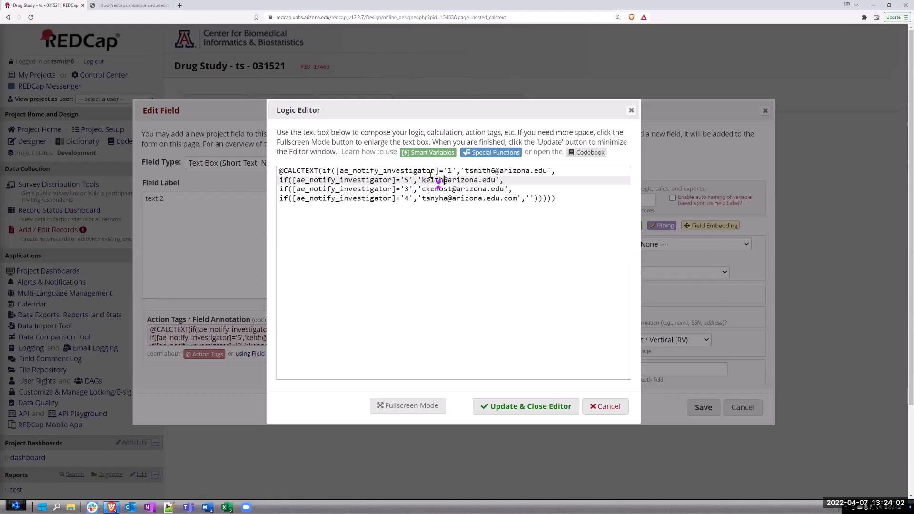
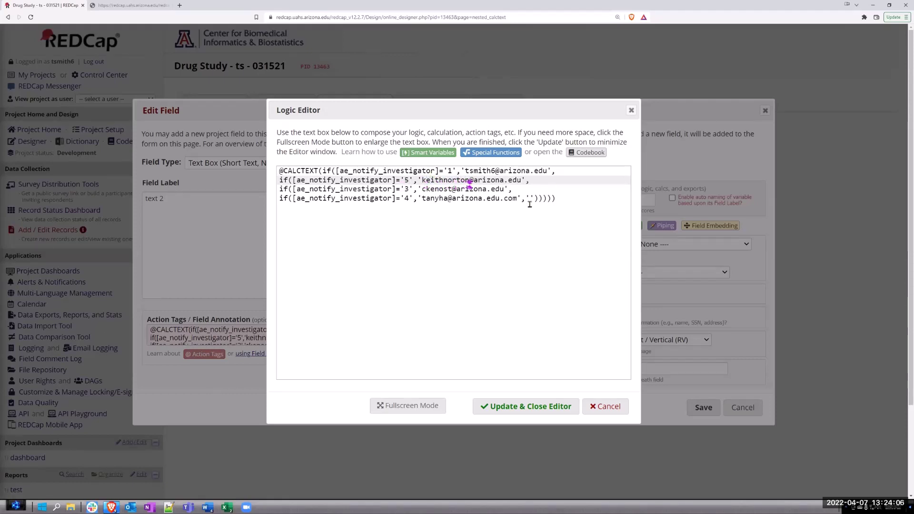
{"action": "left_click", "coordinate": [536, 406]}
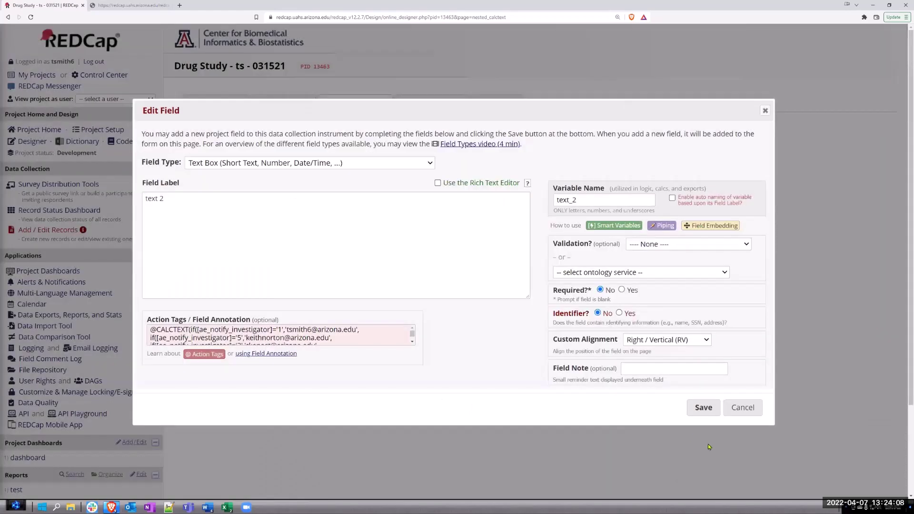
{"action": "left_click", "coordinate": [700, 407]}
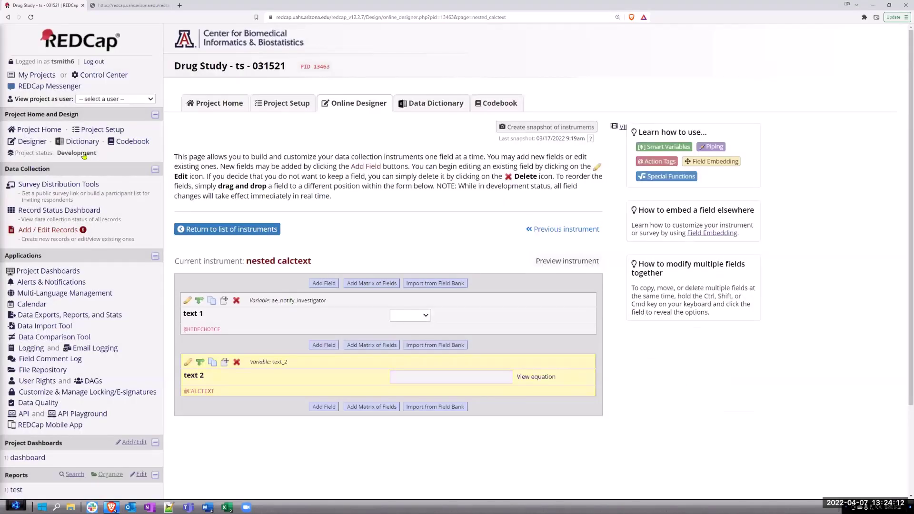
Step: Select the fifth text 1 choice on record 1's nested calctext form so text 2 shows the e-mail
{"action": "left_click", "coordinate": [62, 211]}
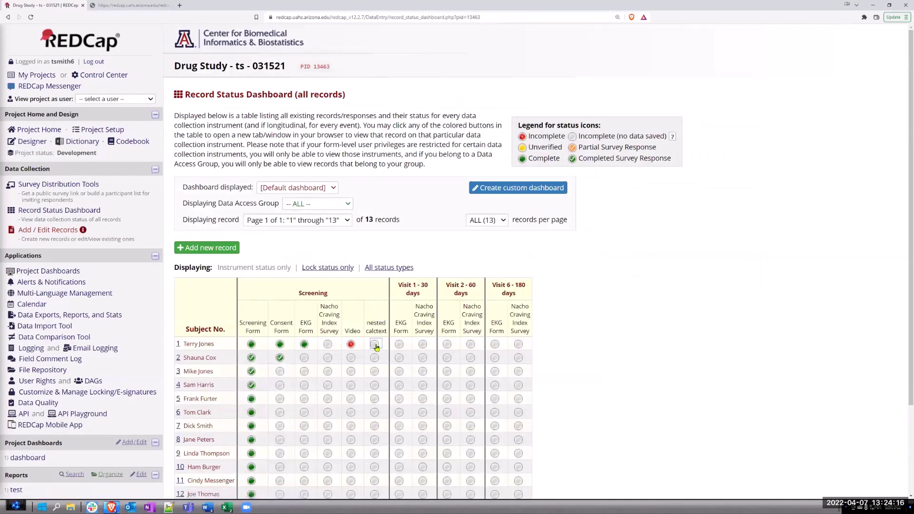
{"action": "left_click", "coordinate": [376, 344]}
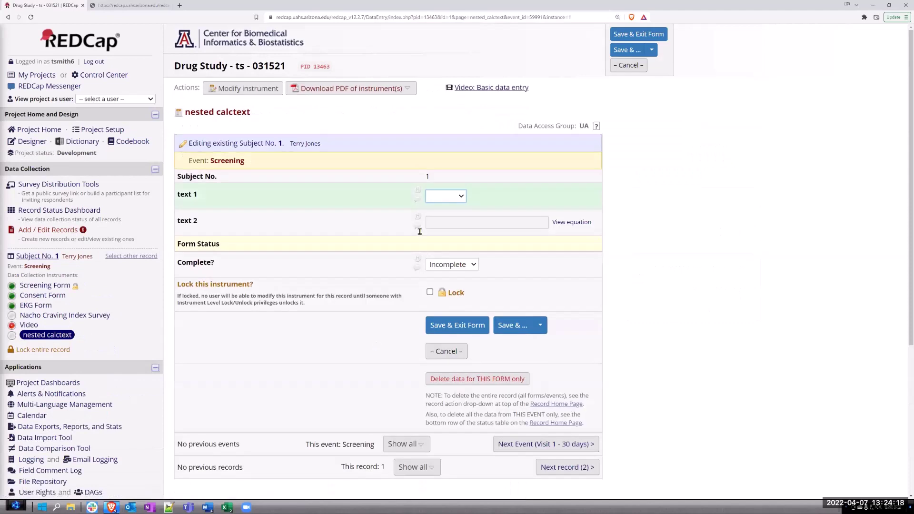
{"action": "left_click", "coordinate": [442, 198]}
{"action": "left_click", "coordinate": [449, 246]}
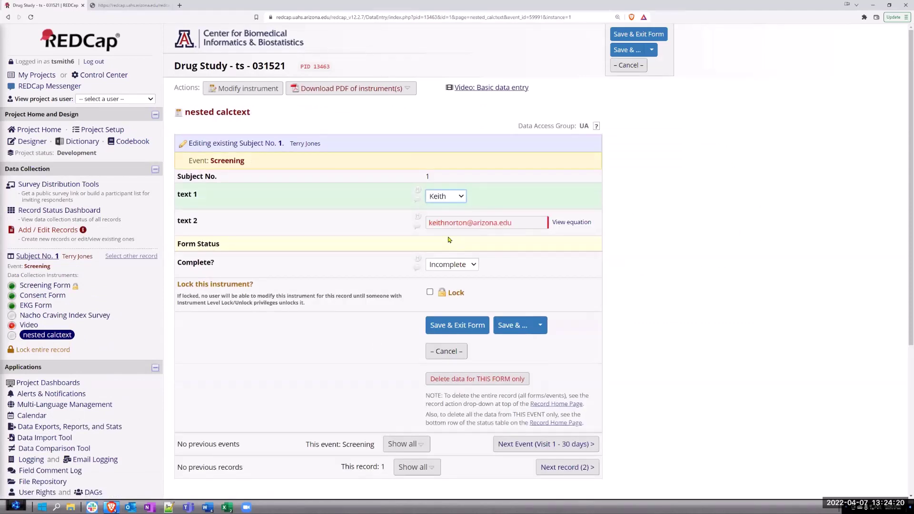